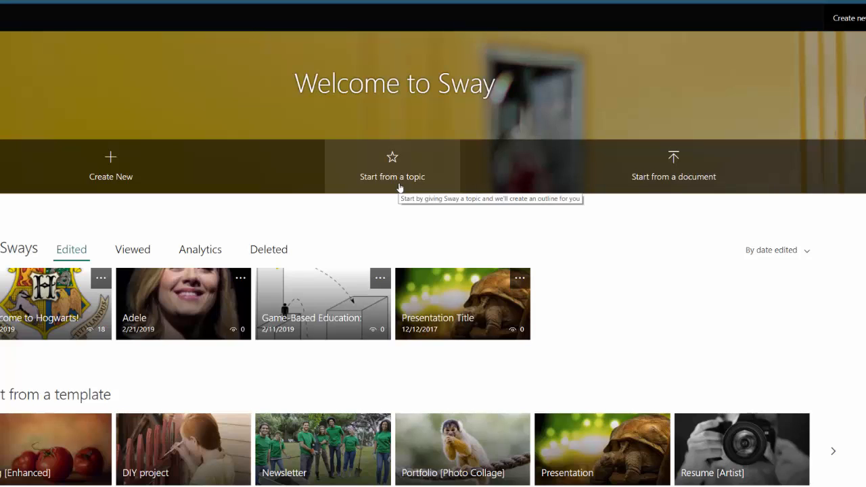
# Create a new Sway outline from the topic Harry Potter and look through its generated cards.
pyautogui.click(400, 186)
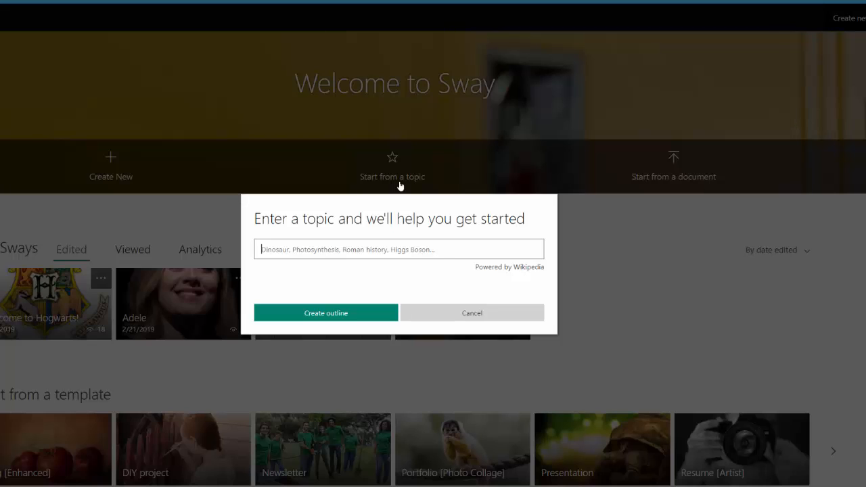
pyautogui.write('Harry Potter')
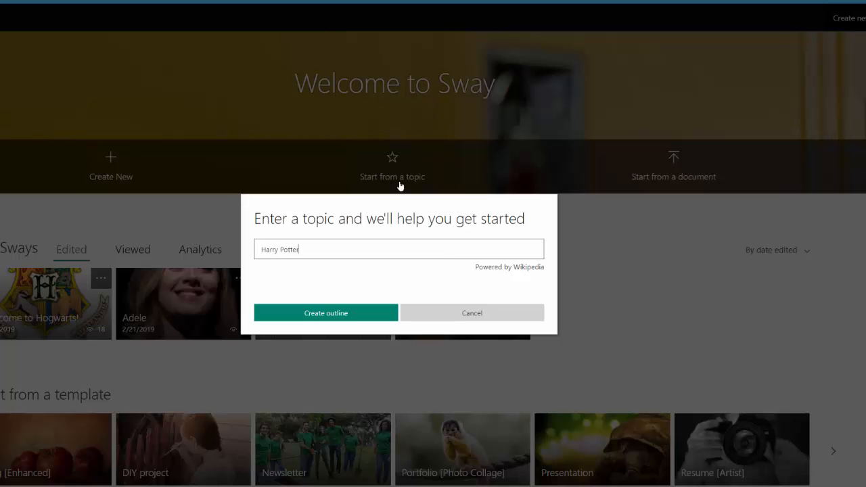
pyautogui.press('Return')
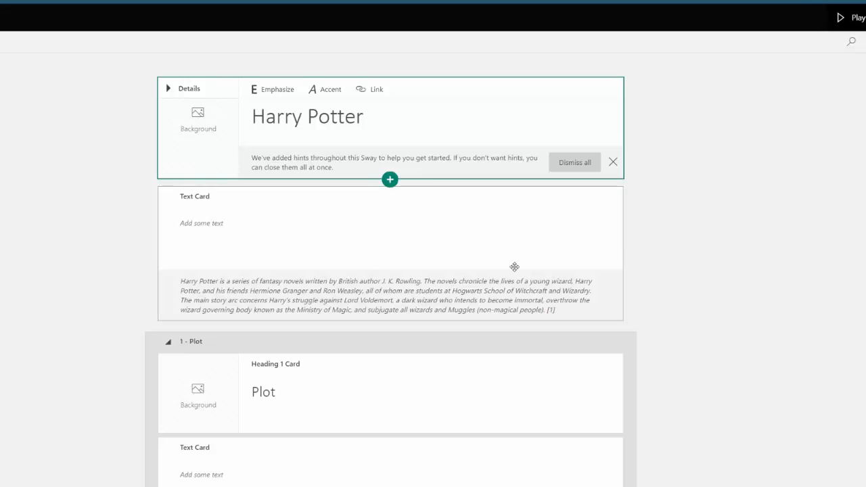
pyautogui.scroll(-15, 621, 336)
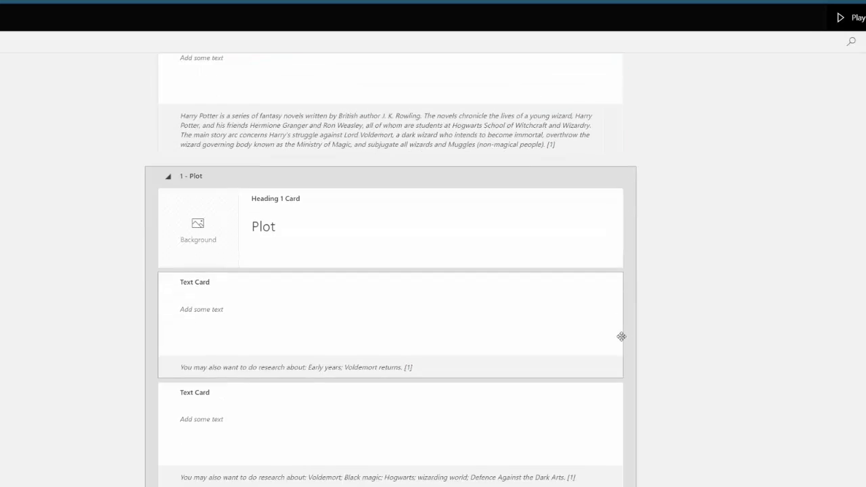
pyautogui.scroll(-4, 621, 336)
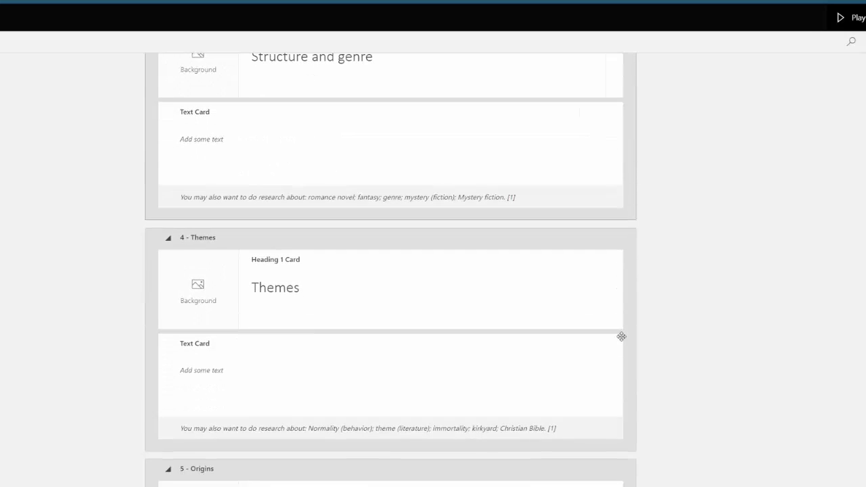
pyautogui.scroll(4, 621, 336)
pyautogui.scroll(15, 621, 336)
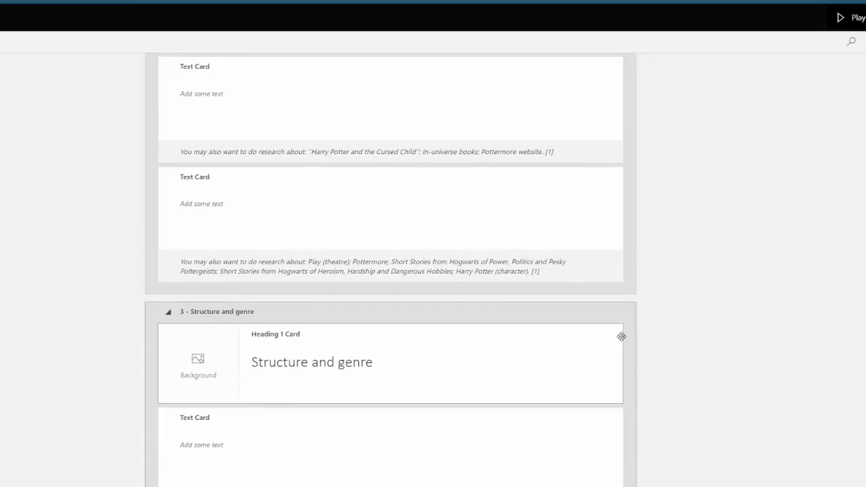
pyautogui.scroll(2, 621, 336)
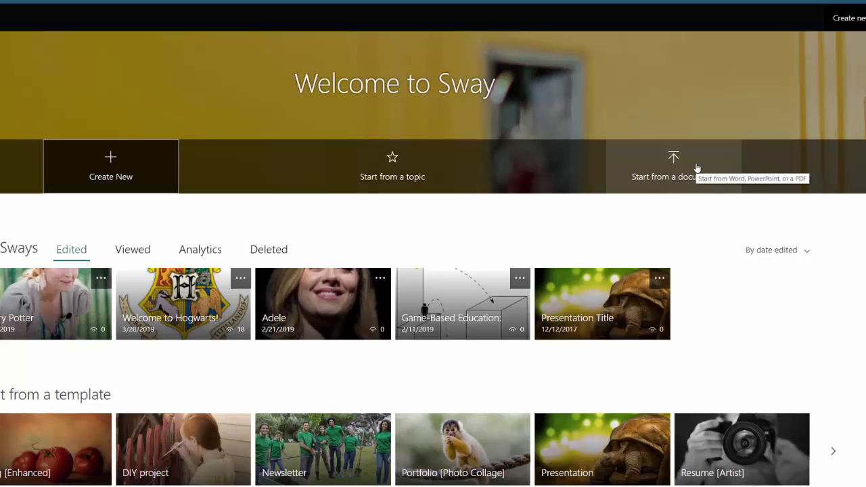
# Create a Sway from the ACCSTalk PowerPoint file in Downloads and look through the imported cards.
pyautogui.click(697, 167)
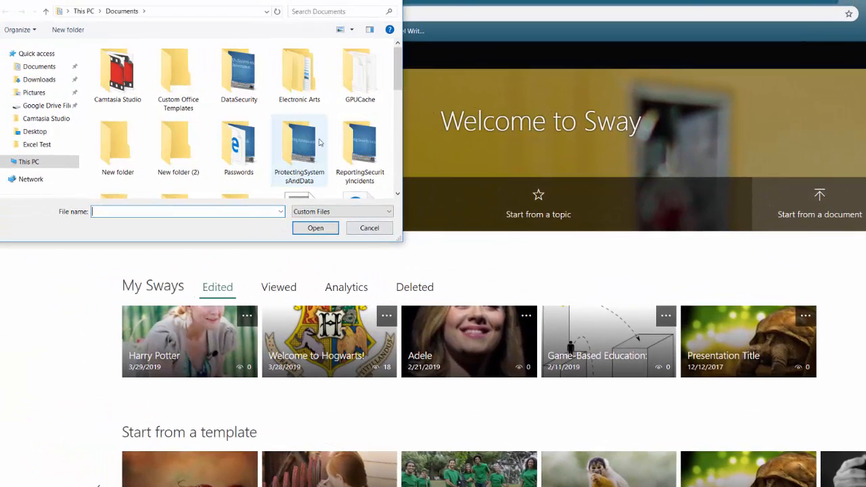
pyautogui.click(57, 80)
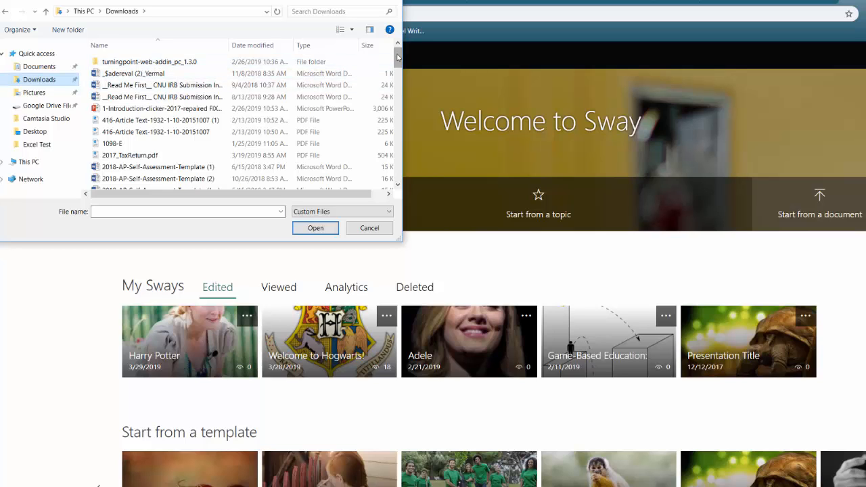
pyautogui.moveTo(398, 61); pyautogui.dragTo(398, 82)
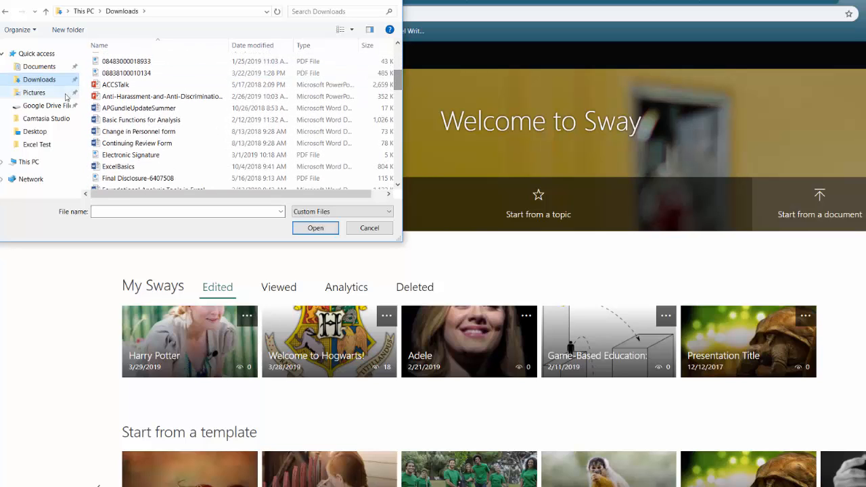
pyautogui.click(117, 86)
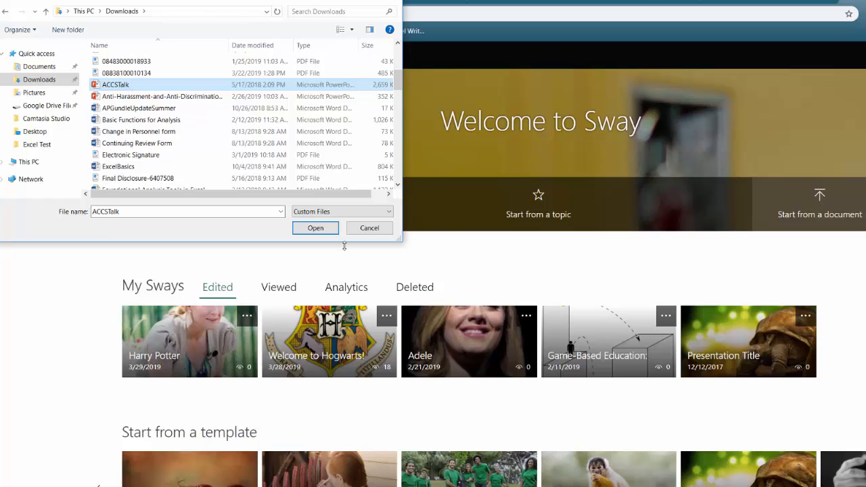
pyautogui.click(315, 228)
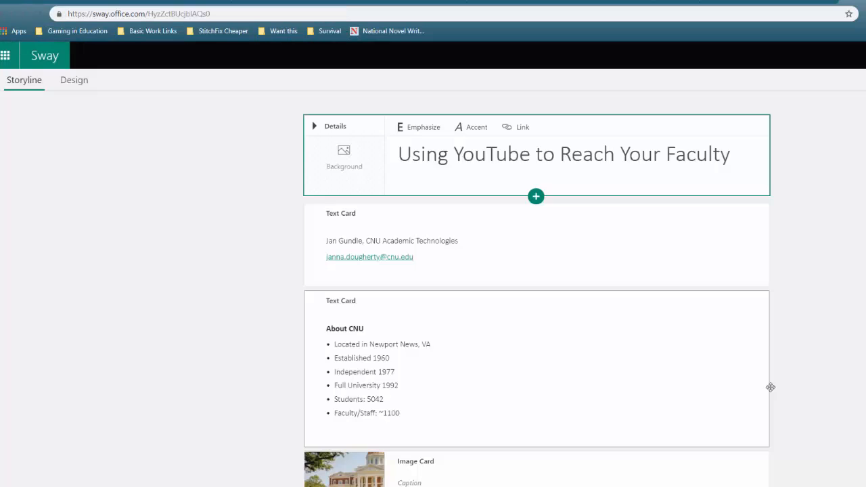
pyautogui.scroll(-3, 836, 406)
pyautogui.scroll(-9, 836, 406)
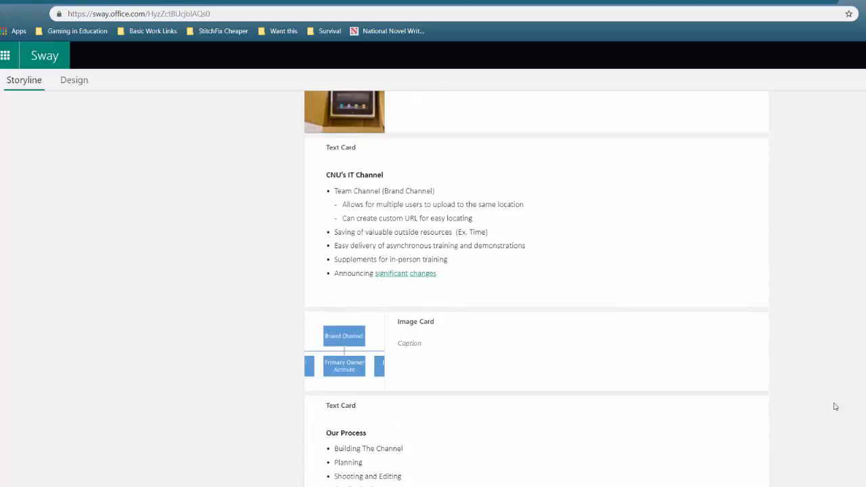
pyautogui.scroll(10, 835, 406)
pyautogui.scroll(5, 836, 406)
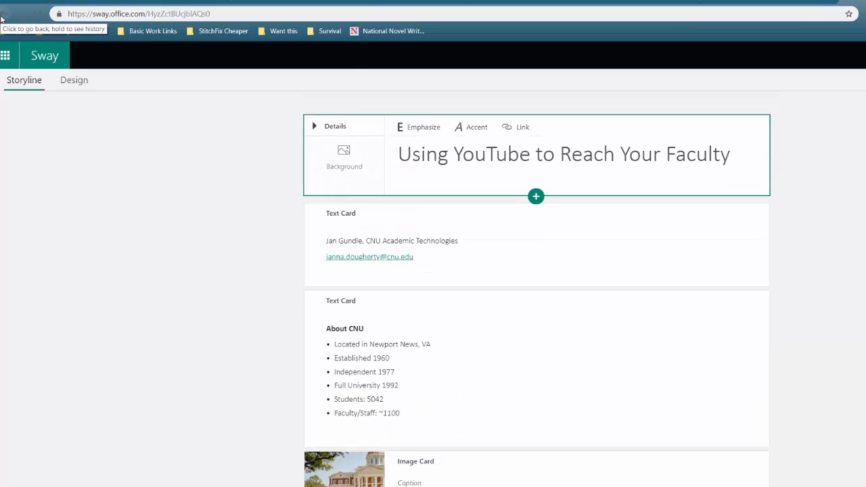
# Return to the Sway home page, browse the templates, and open the existing Welcome to Hogwarts! Sway.
pyautogui.click(1, 19)
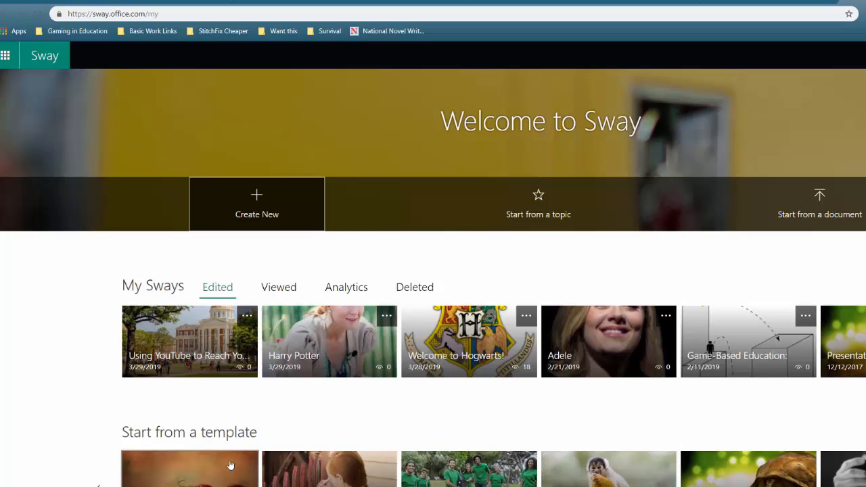
pyautogui.scroll(-2, 230, 467)
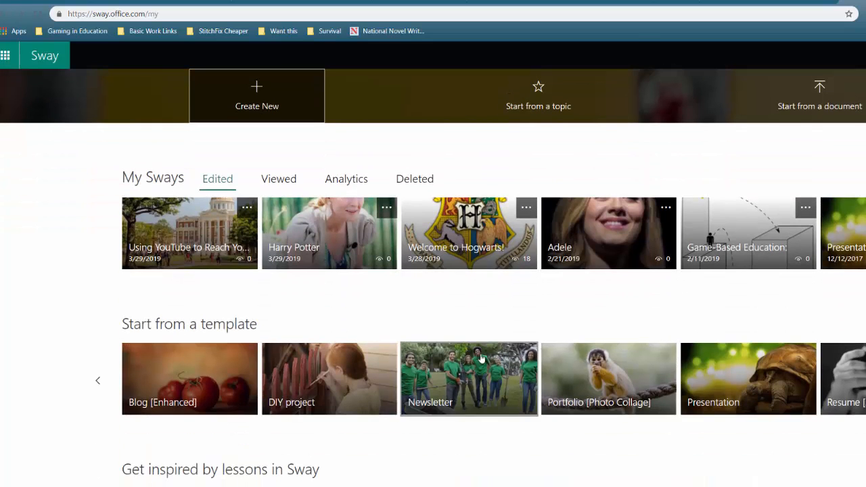
pyautogui.scroll(-1, 448, 415)
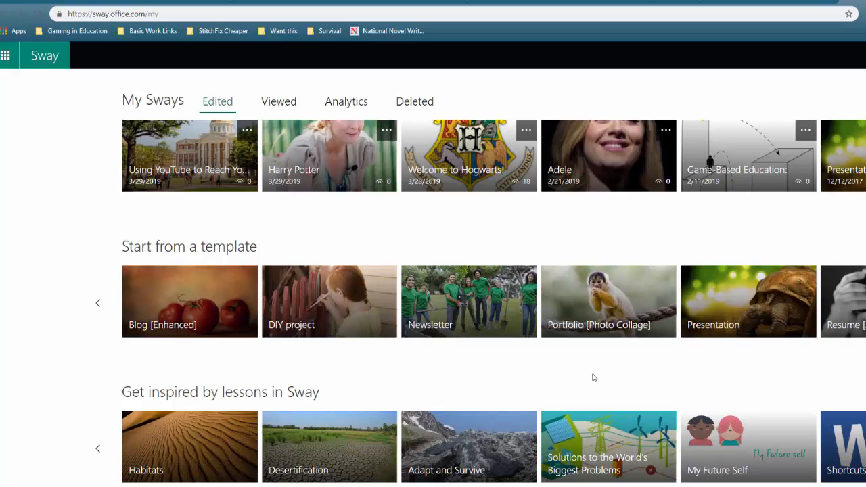
pyautogui.scroll(3, 501, 404)
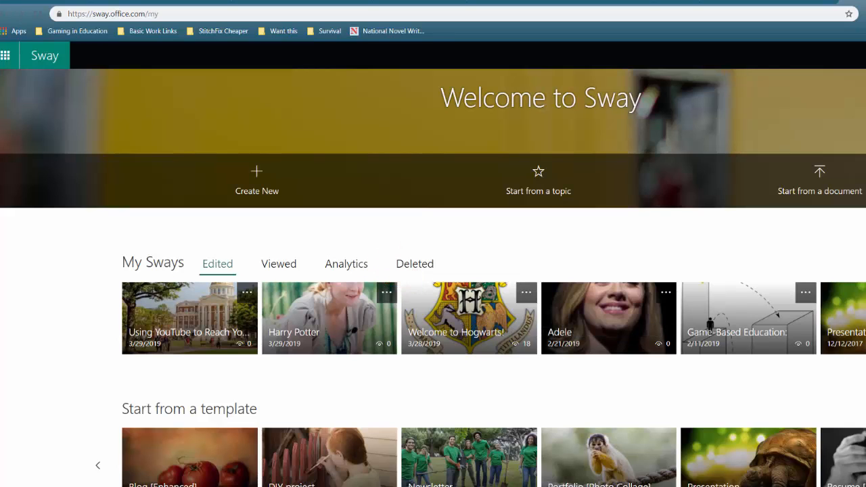
pyautogui.click(468, 314)
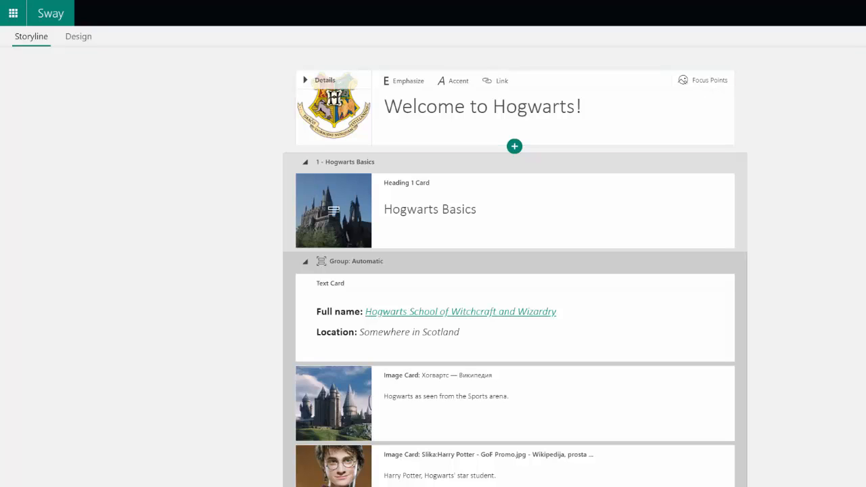
# Move the text card with the school's full name and location directly below the title card, above the Hogwarts Basics section.
pyautogui.click(452, 211)
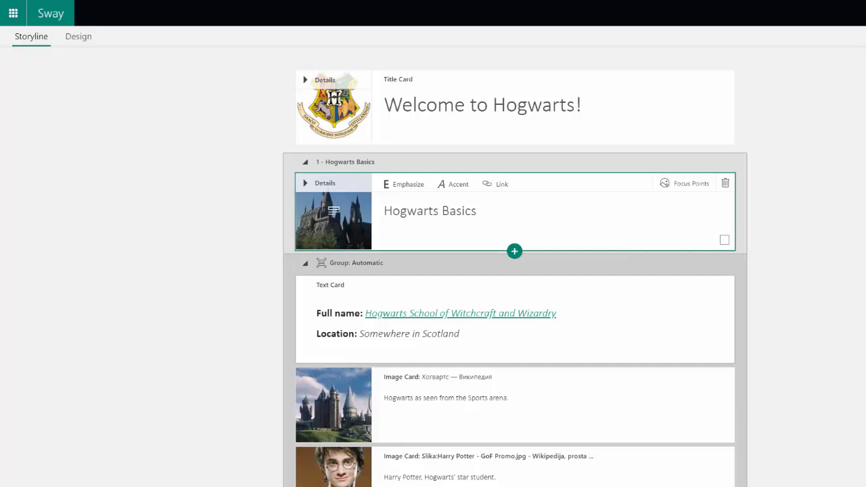
pyautogui.click(423, 287)
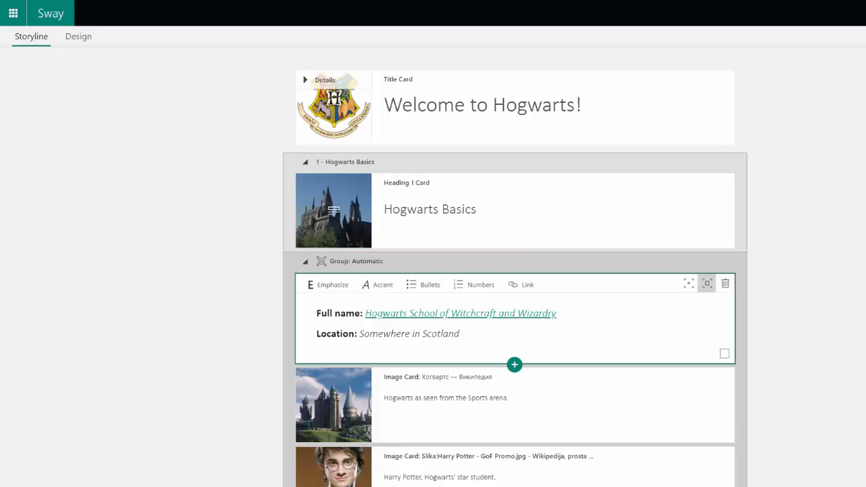
pyautogui.moveTo(333, 210); pyautogui.dragTo(332, 153)
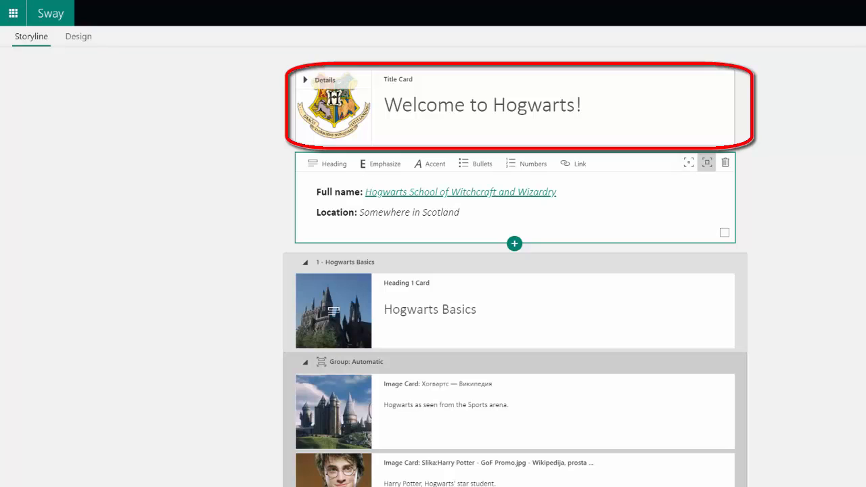
# View the text card types available for insertion below the Welcome to Hogwarts! title card, without adding one.
pyautogui.click(483, 105)
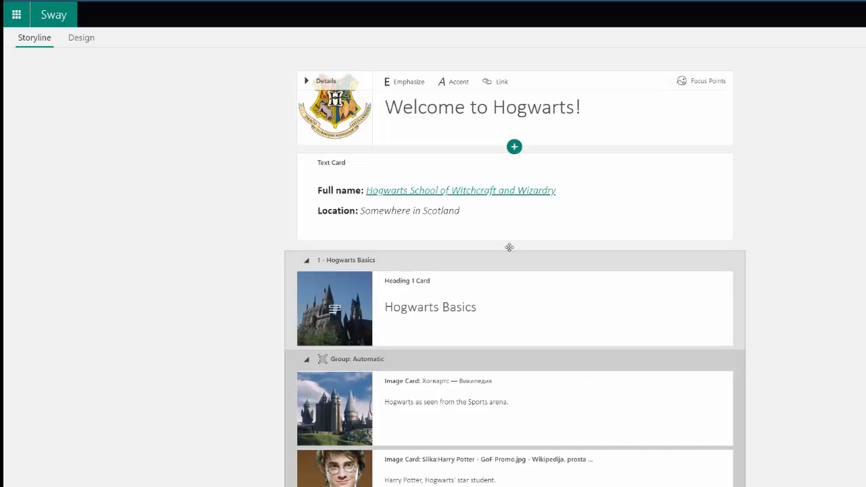
pyautogui.click(524, 222)
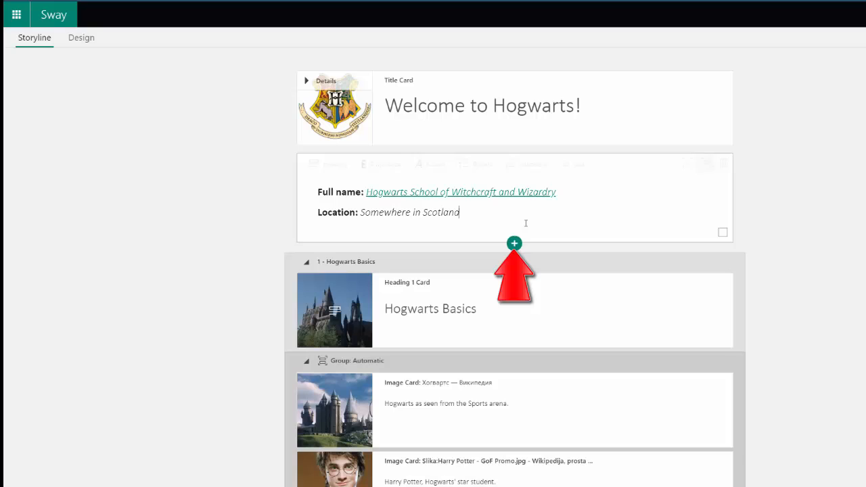
pyautogui.click(530, 132)
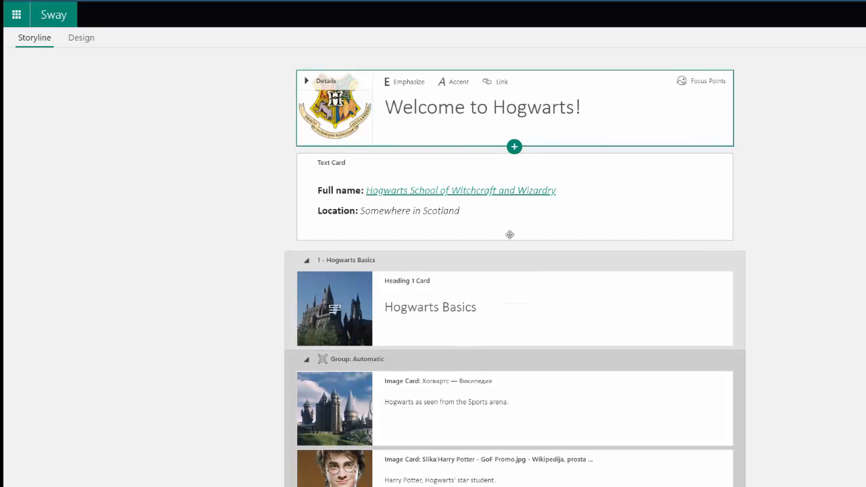
pyautogui.click(514, 146)
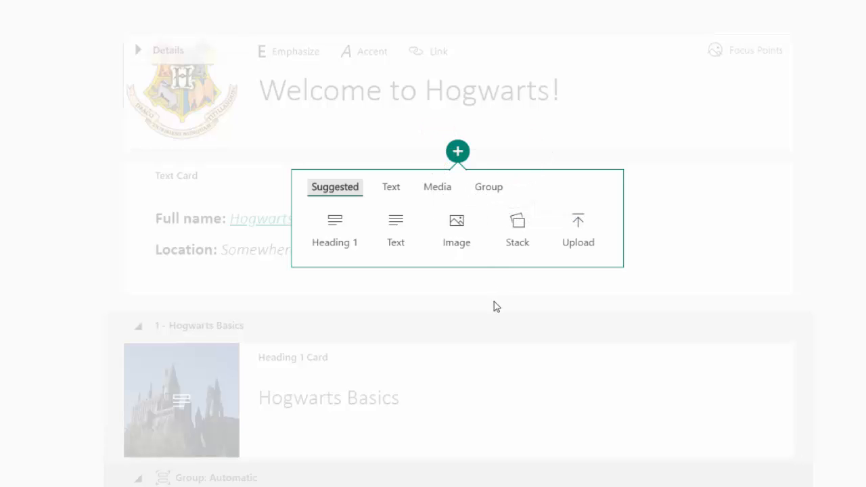
pyautogui.click(396, 190)
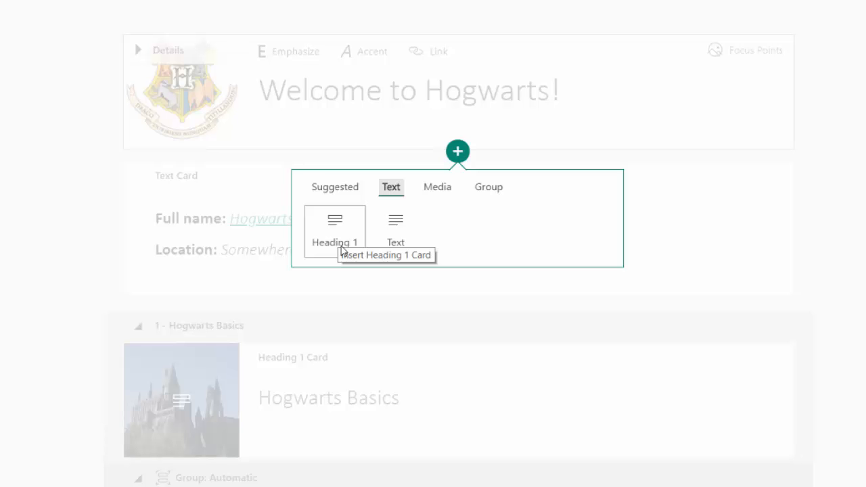
pyautogui.click(269, 278)
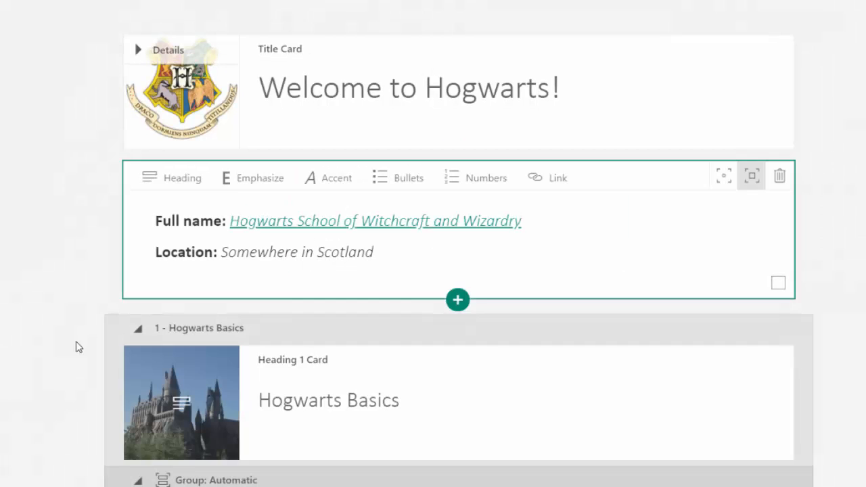
# Insert a new image card directly below the Hogwarts Basics heading card.
pyautogui.scroll(-10, 280, 359)
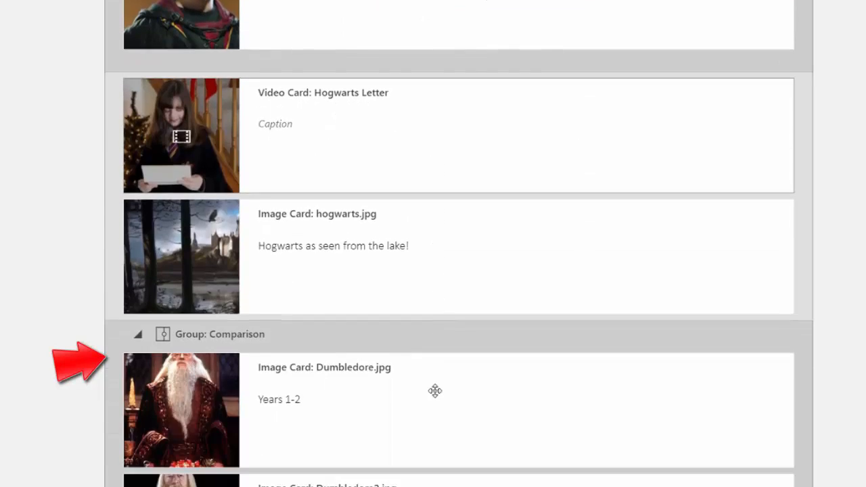
pyautogui.scroll(8, 436, 391)
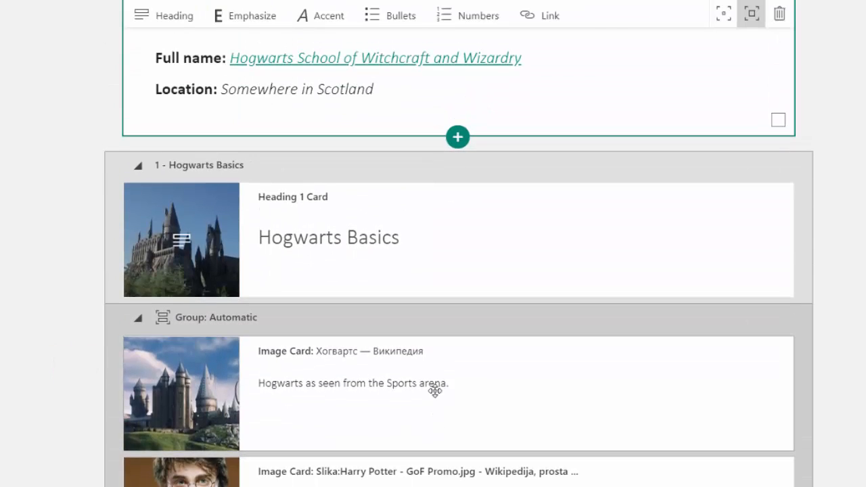
pyautogui.scroll(3, 435, 391)
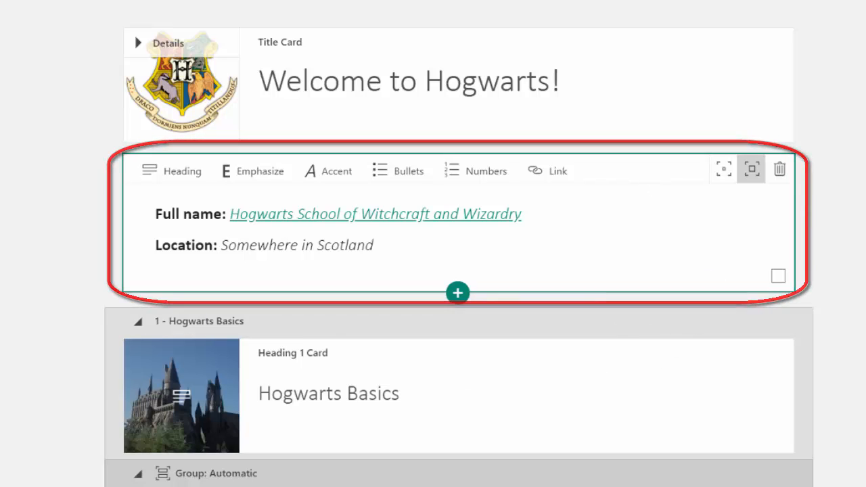
pyautogui.click(624, 430)
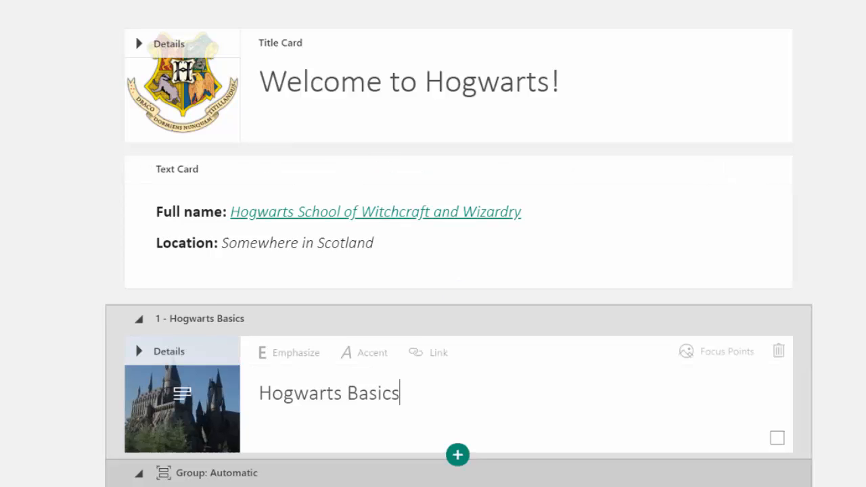
pyautogui.scroll(-2, 624, 430)
pyautogui.scroll(-2, 407, 429)
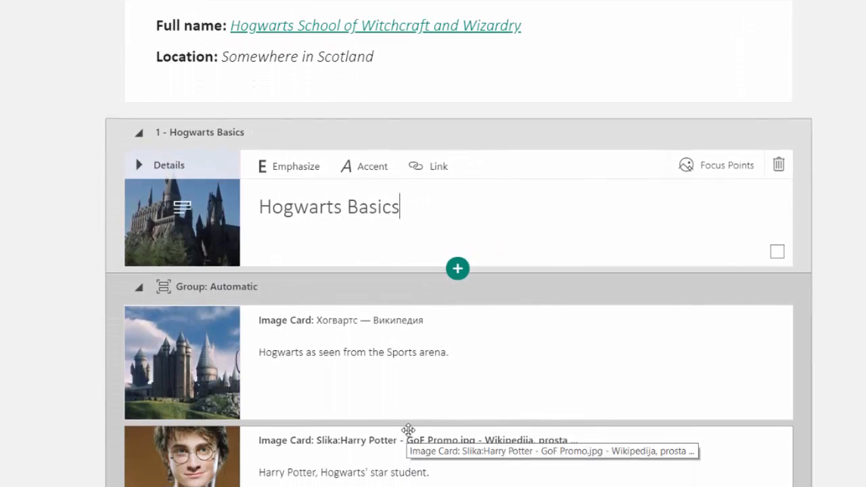
pyautogui.click(464, 272)
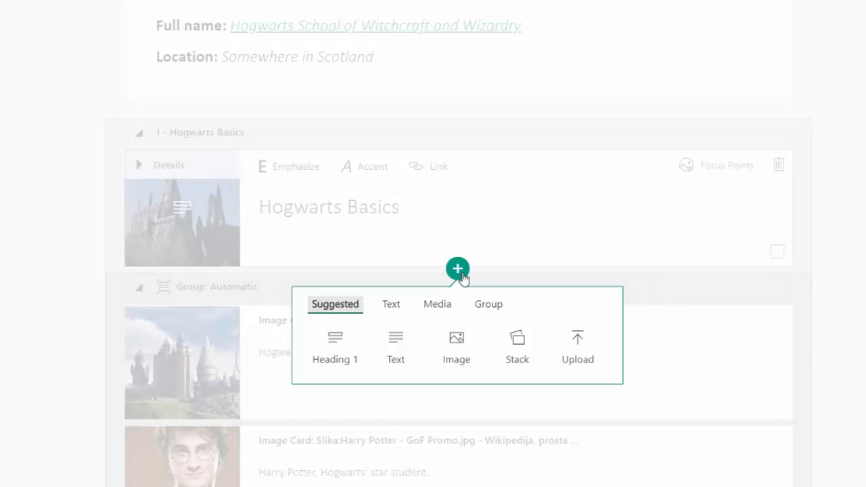
pyautogui.click(436, 306)
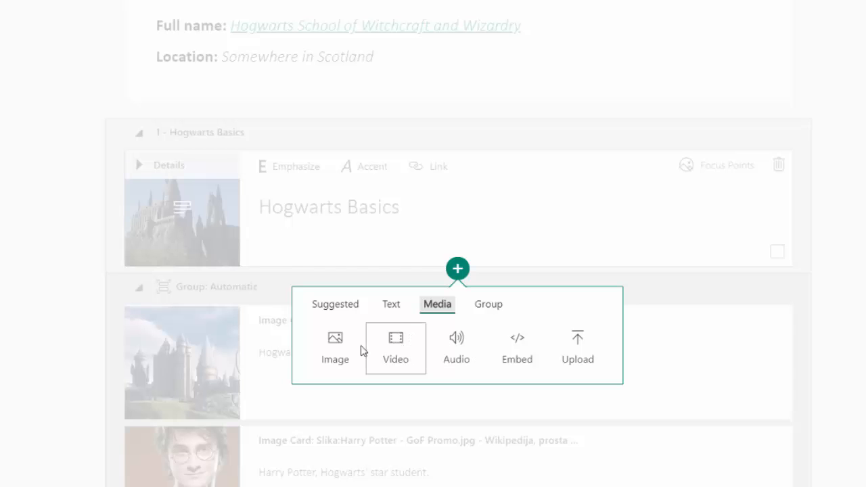
pyautogui.click(335, 346)
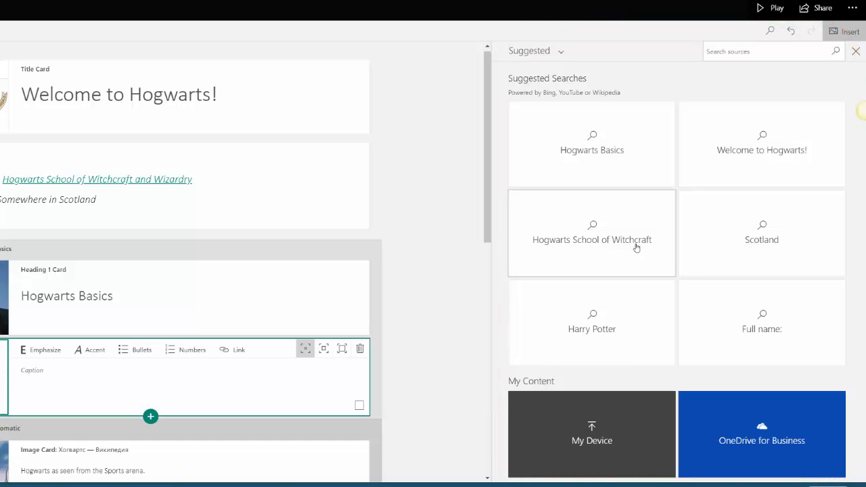
# Search the image sources for Harry Potter, add the 359 x 500 portrait photo to the new image card, and close the source search.
pyautogui.click(750, 53)
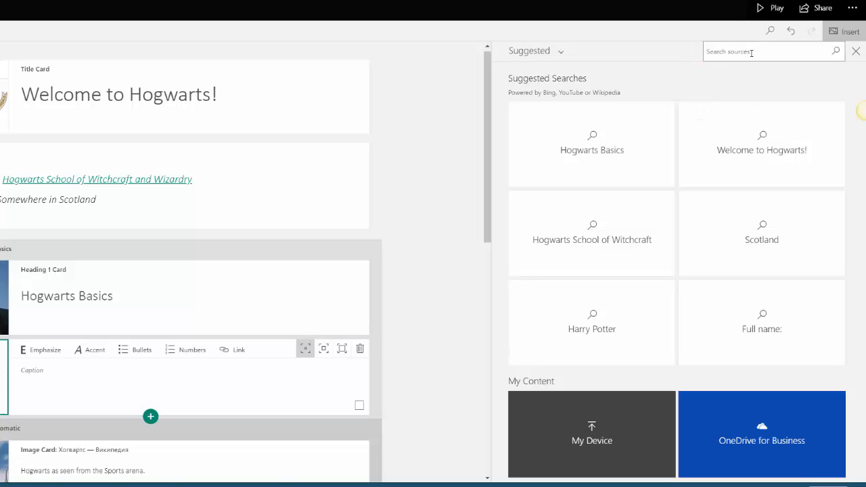
pyautogui.write('Harry Potter')
pyautogui.press('Return')
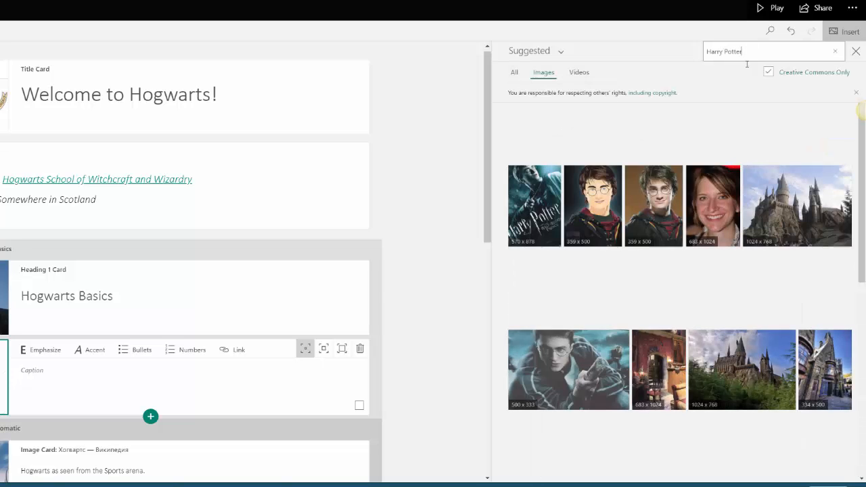
pyautogui.click(668, 201)
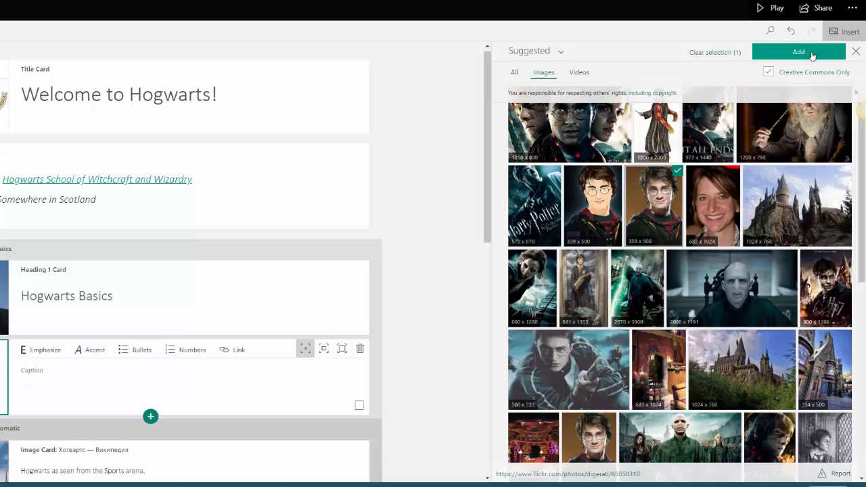
pyautogui.click(812, 53)
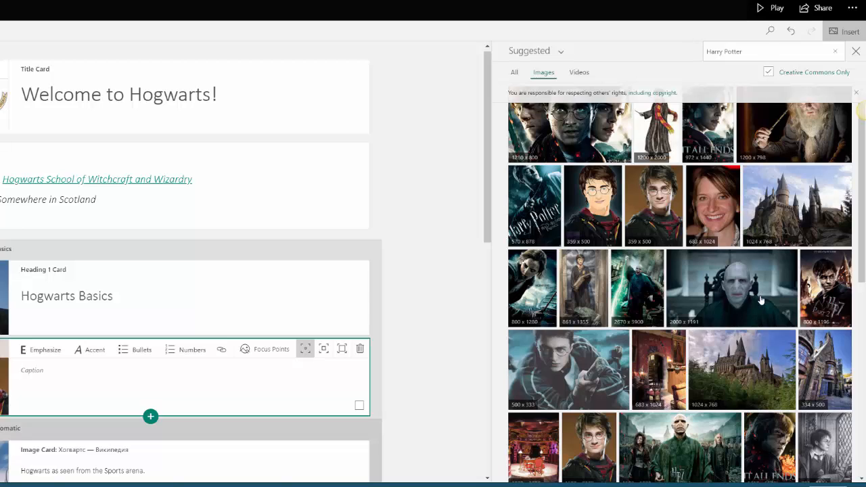
pyautogui.click(856, 52)
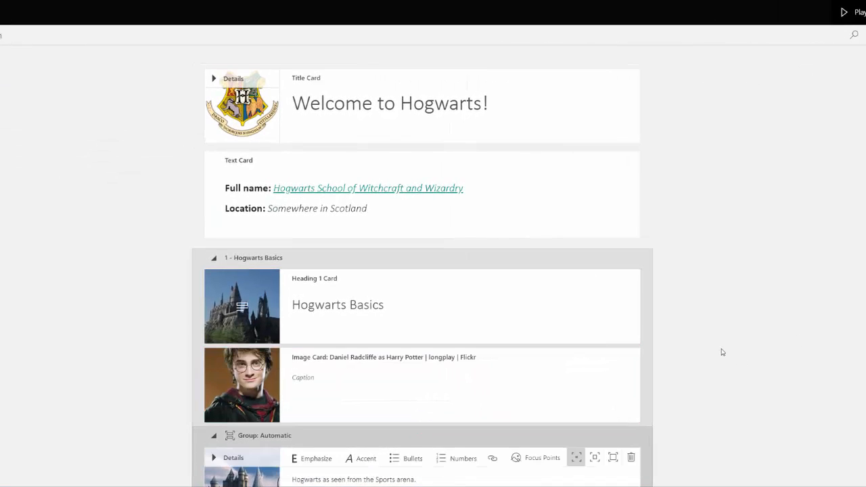
# Upload the RobeSizeChart PDF from Downloads below the "Harry Potter, Hogwarts' star student." image card.
pyautogui.scroll(-5, 681, 366)
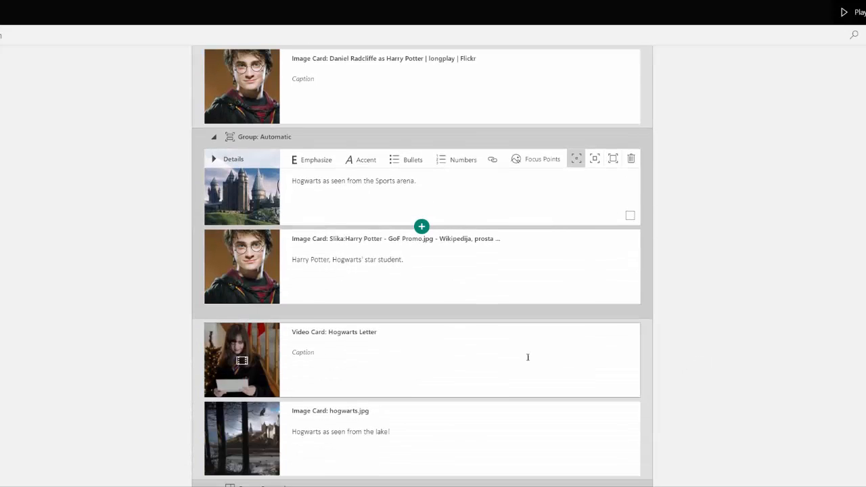
pyautogui.click(422, 298)
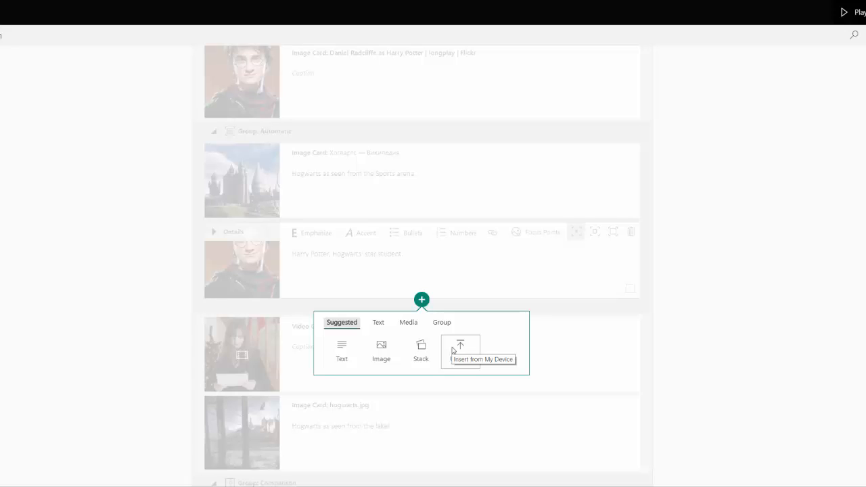
pyautogui.click(453, 349)
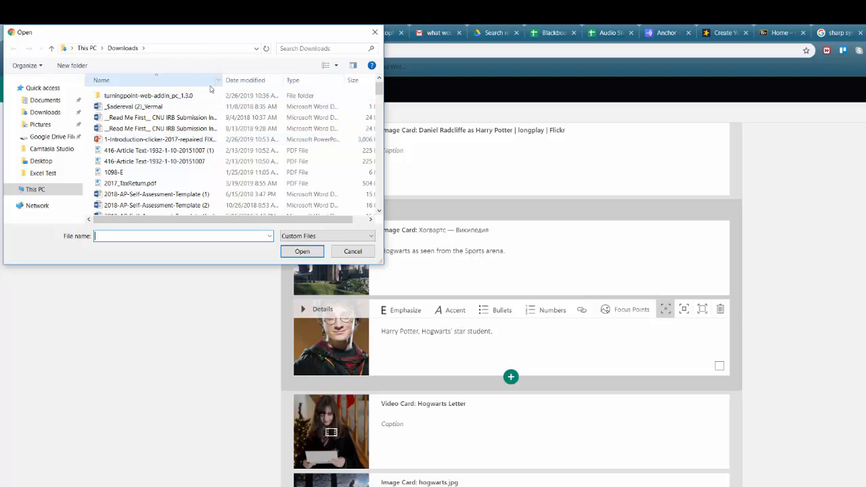
pyautogui.click(237, 80)
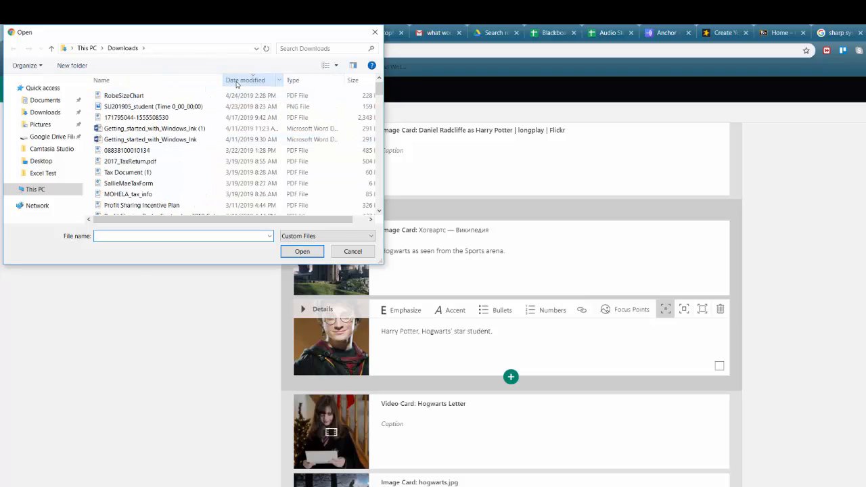
pyautogui.click(193, 98)
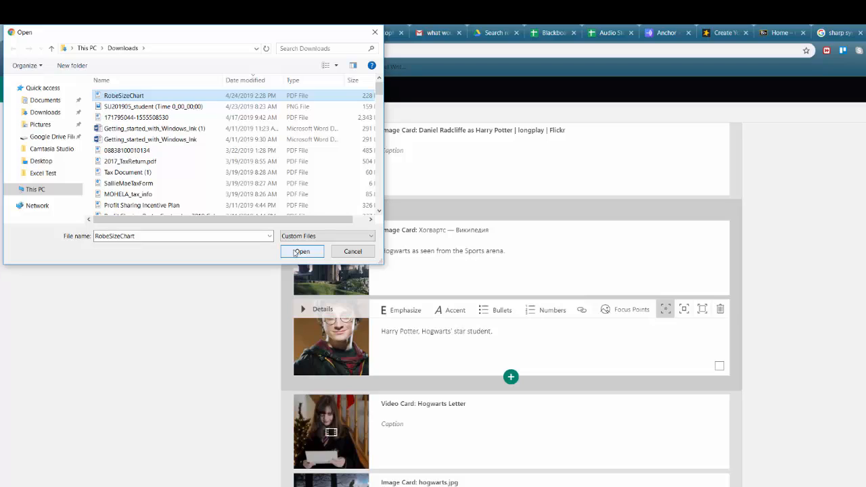
pyautogui.click(294, 253)
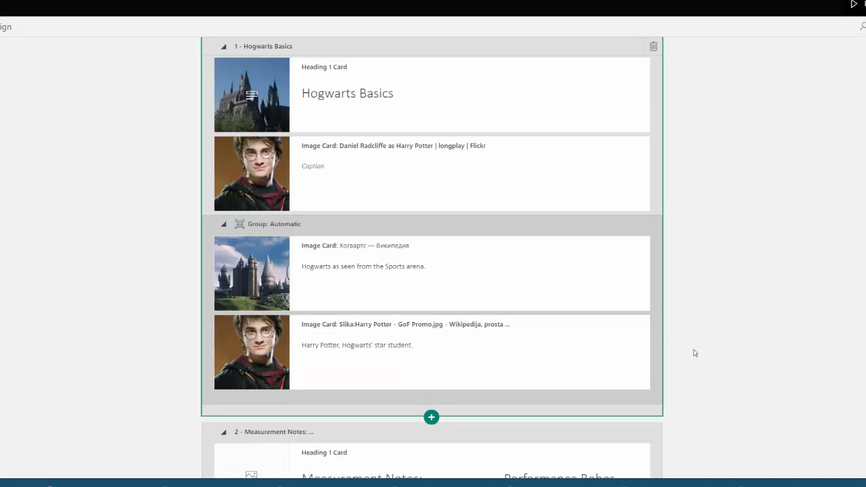
# Insert a new video card below the Hogwarts Letter video card, past the imported Measurement Notes cards.
pyautogui.scroll(-1, 778, 391)
pyautogui.scroll(-4, 779, 391)
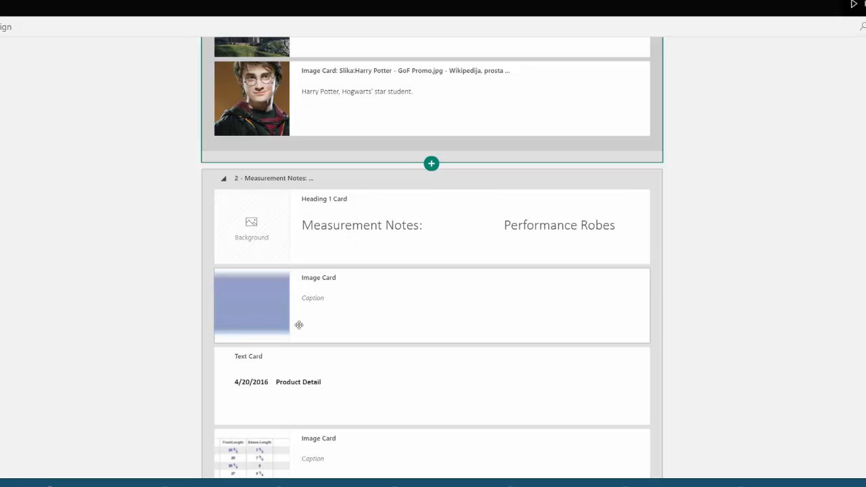
pyautogui.scroll(-3, 300, 323)
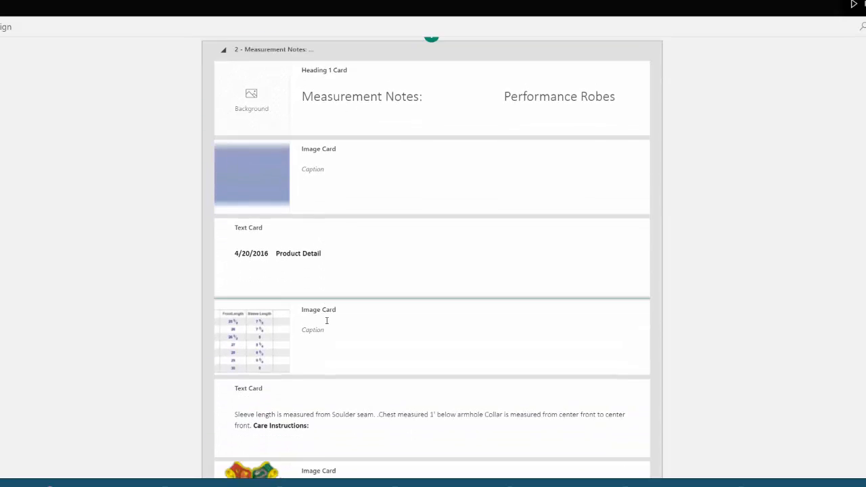
pyautogui.scroll(-1, 326, 320)
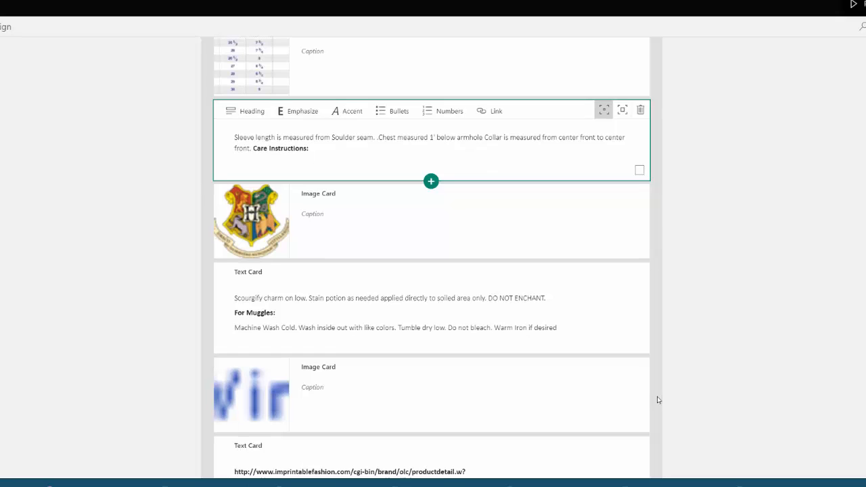
pyautogui.scroll(-6, 657, 400)
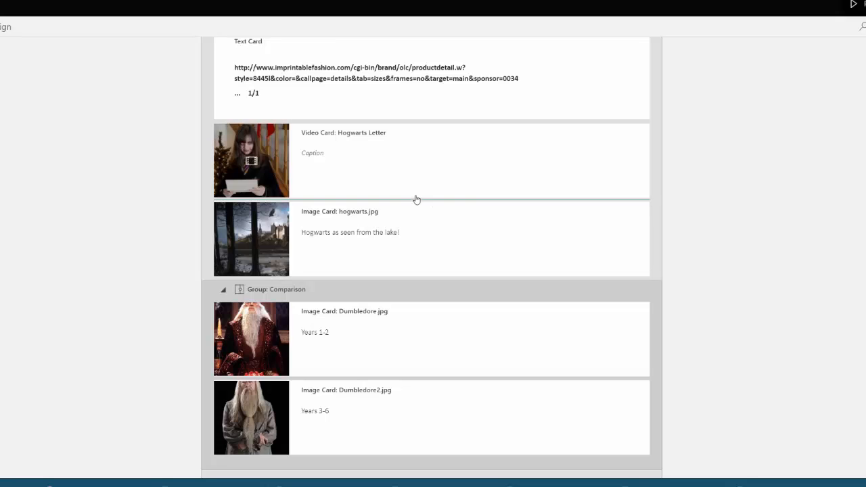
pyautogui.click(433, 166)
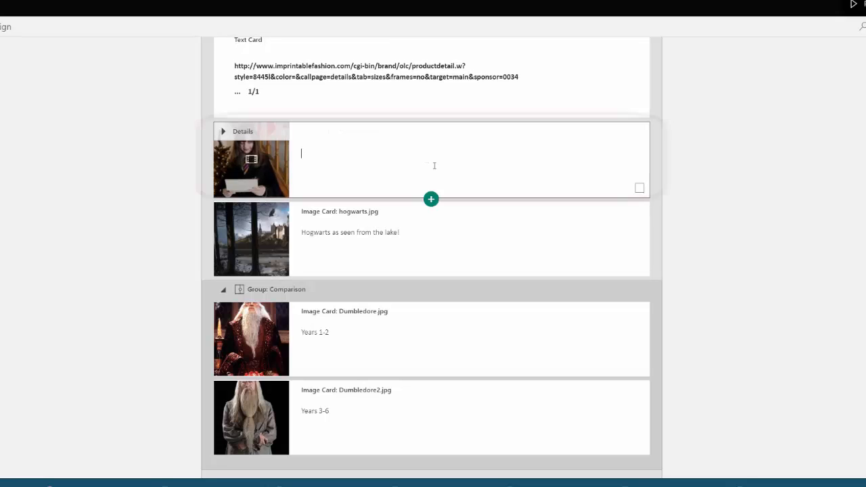
pyautogui.click(431, 199)
pyautogui.click(419, 223)
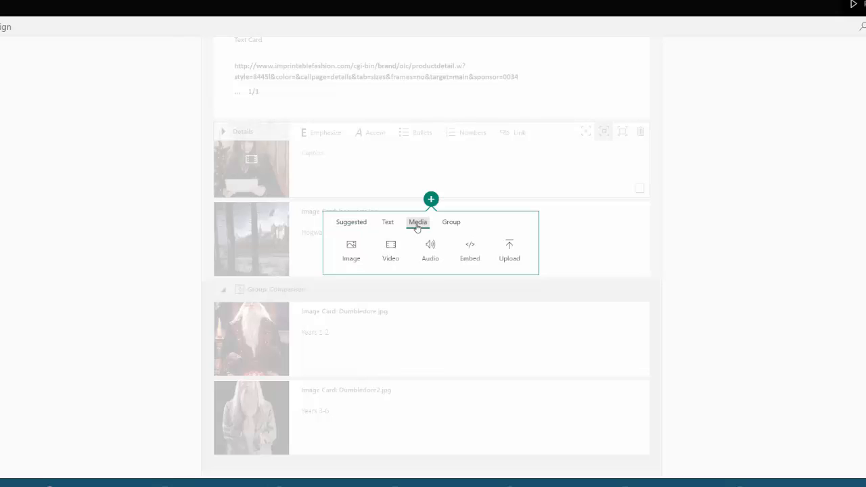
pyautogui.click(391, 254)
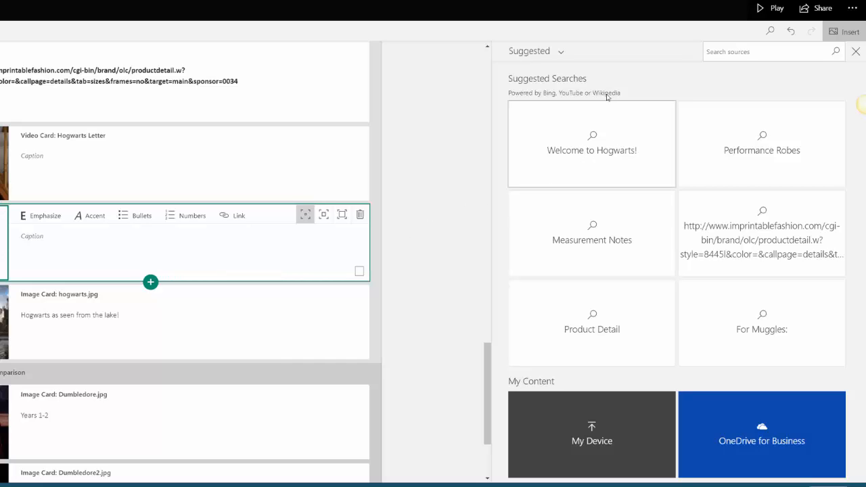
# Search the video sources for "Hedwig's theme", add the 5:10 Hedwig's Theme video to the new card, and close the source search.
pyautogui.click(747, 52)
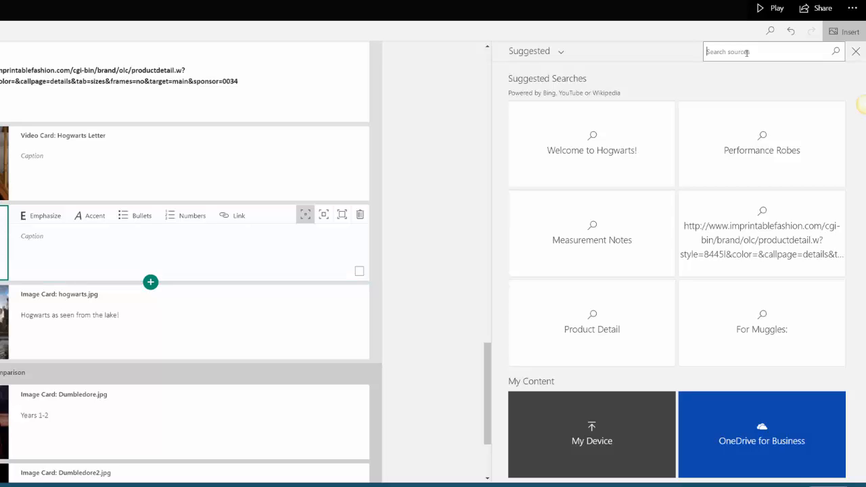
pyautogui.write("Hedwig's theme")
pyautogui.press('Return')
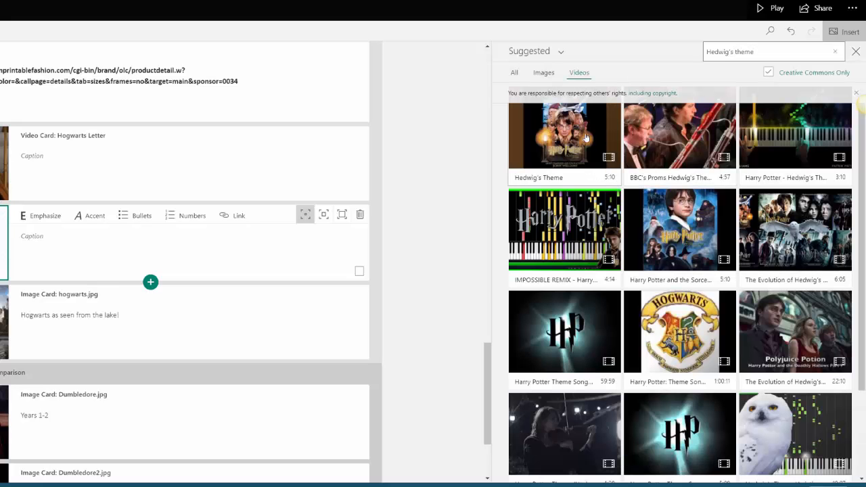
pyautogui.click(572, 138)
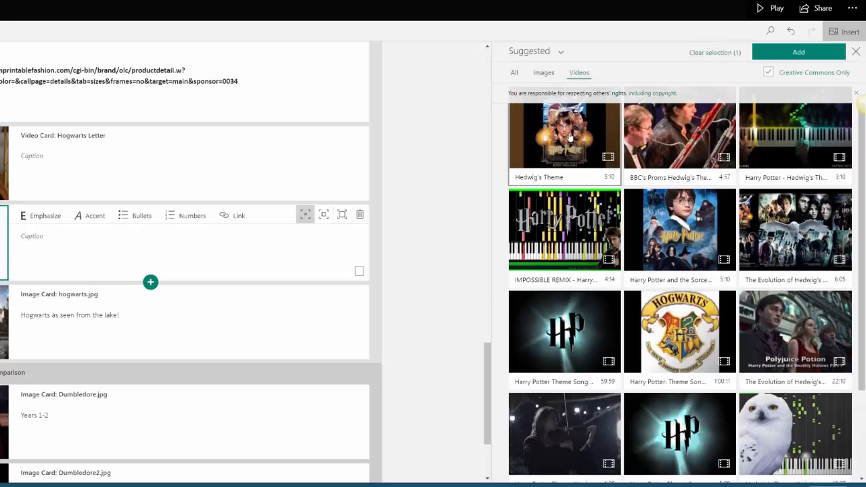
pyautogui.click(800, 52)
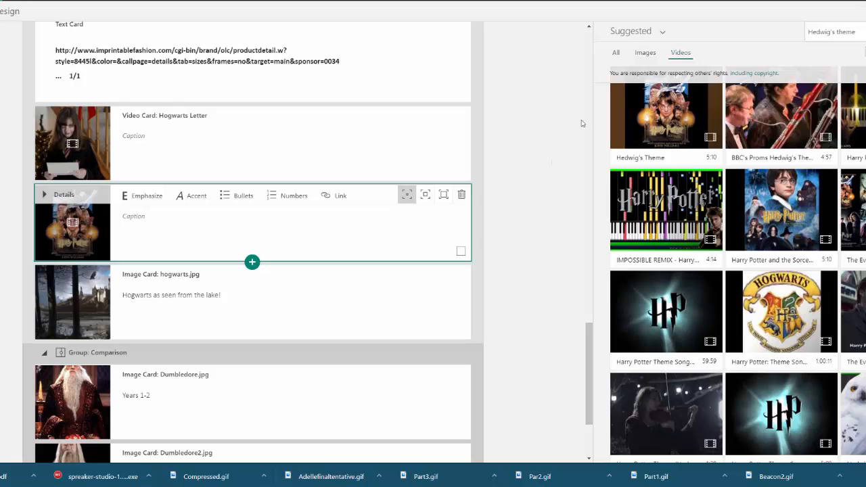
pyautogui.click(865, 31)
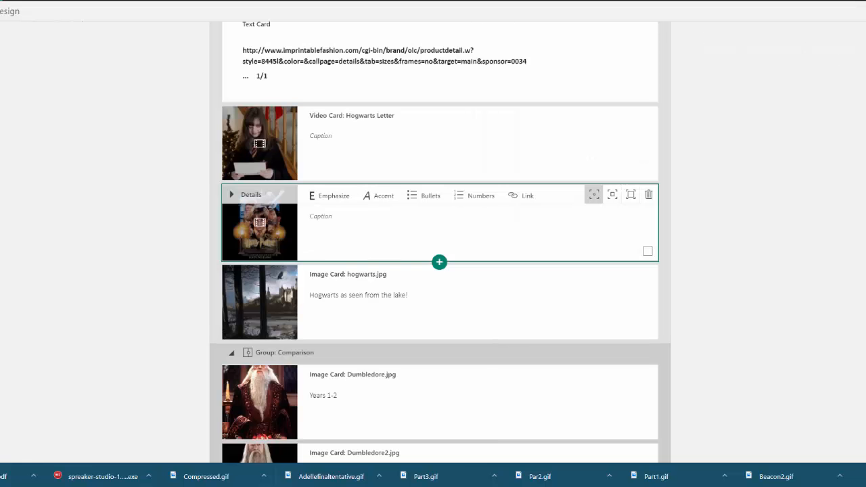
# View the media card types available for insertion below the Hedwig's Theme video card, without adding one.
pyautogui.click(439, 262)
pyautogui.click(434, 287)
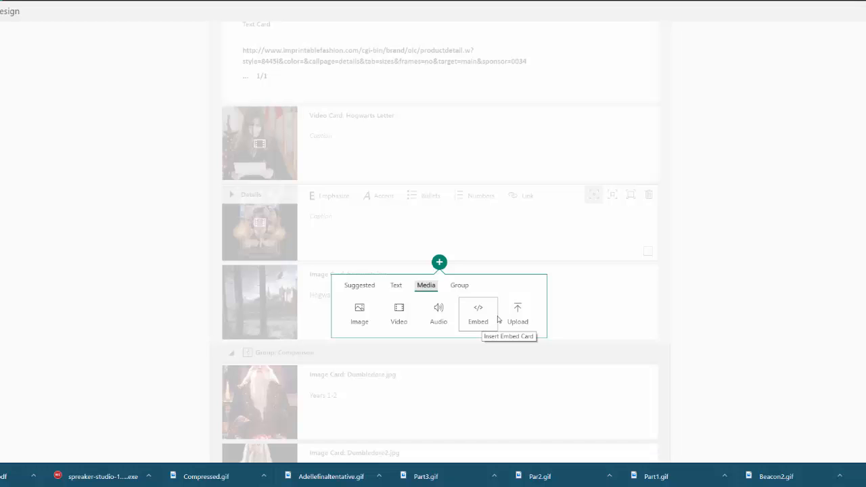
pyautogui.click(798, 288)
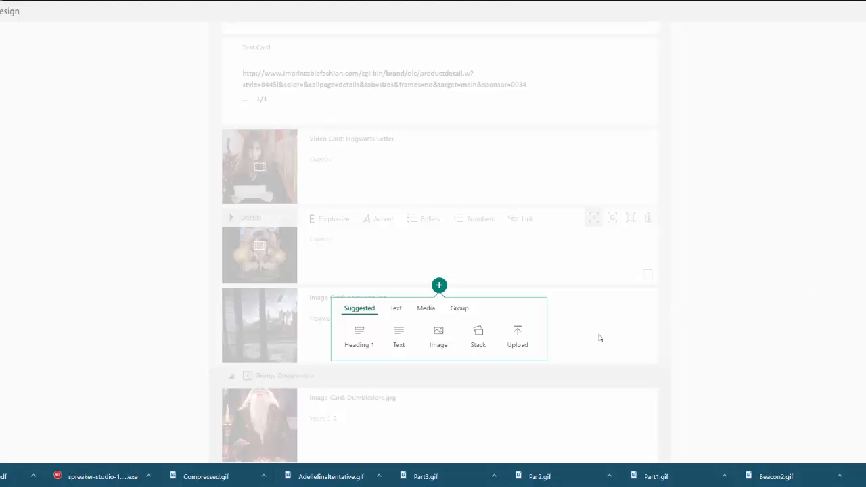
# View the group types available for insertion below the Hedwig's Theme video card, without adding one.
pyautogui.click(462, 310)
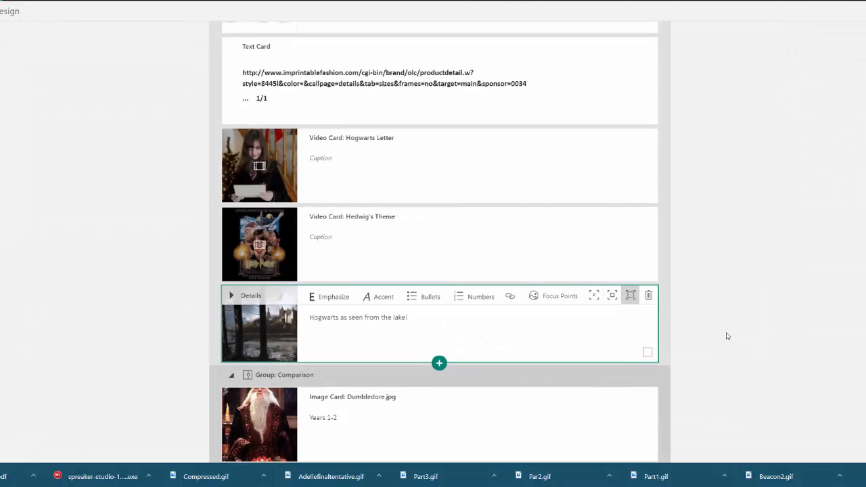
pyautogui.scroll(-1, 727, 336)
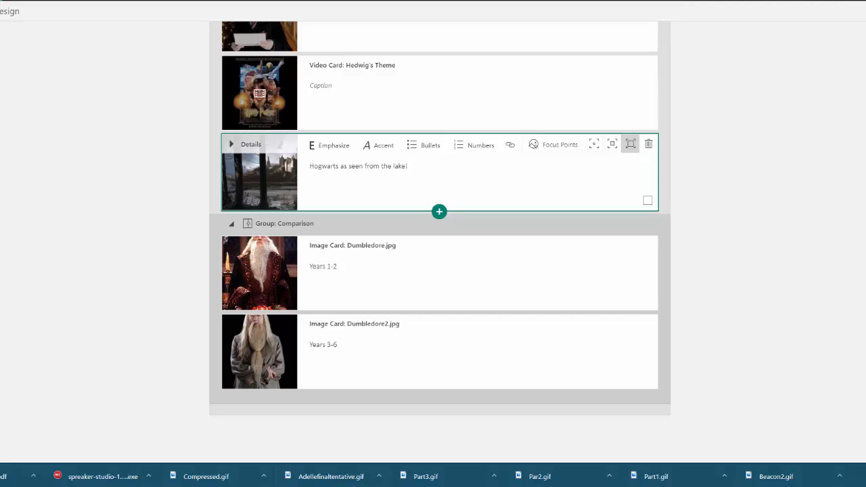
pyautogui.click(467, 115)
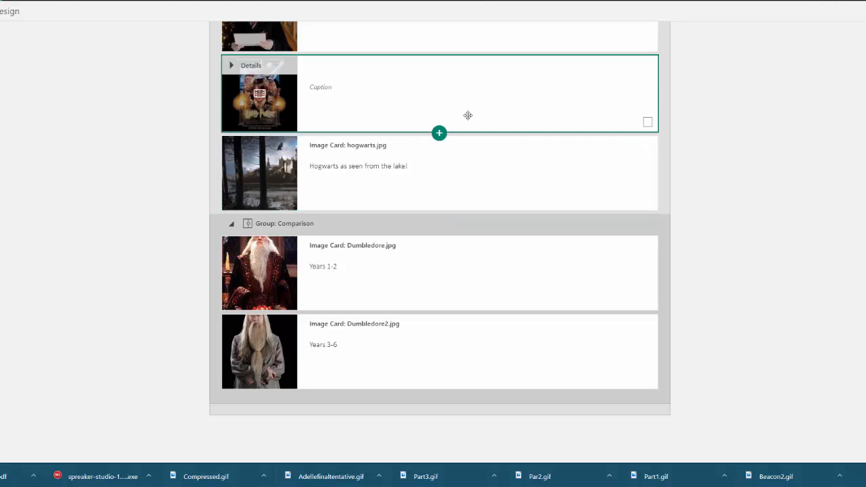
pyautogui.click(439, 133)
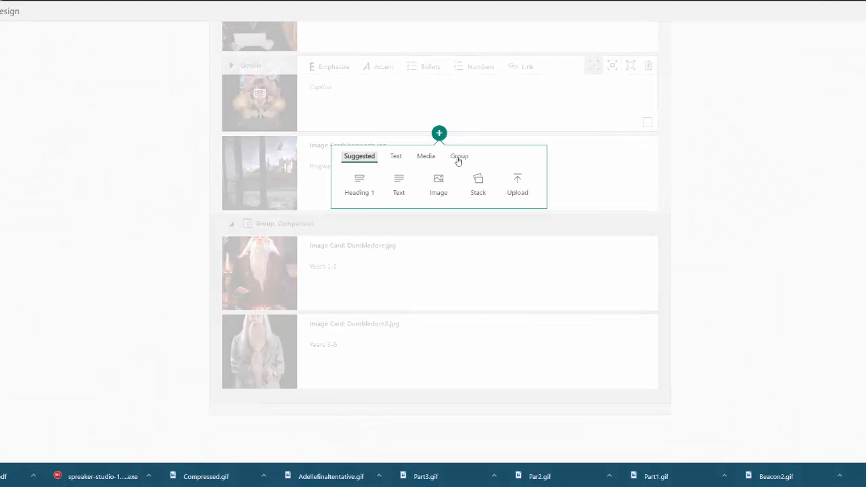
pyautogui.click(458, 159)
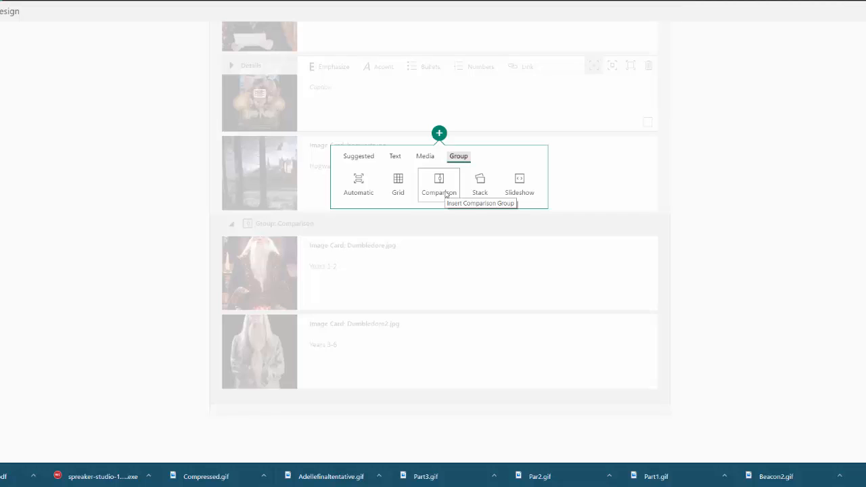
pyautogui.click(730, 208)
pyautogui.click(738, 210)
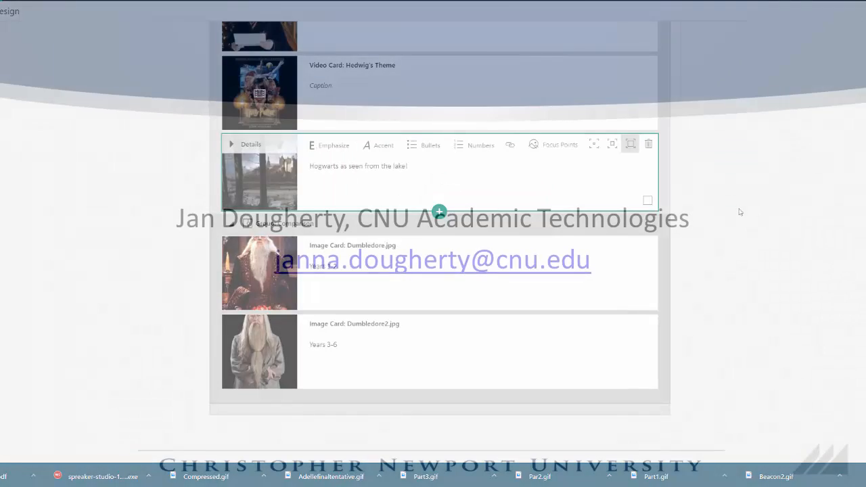